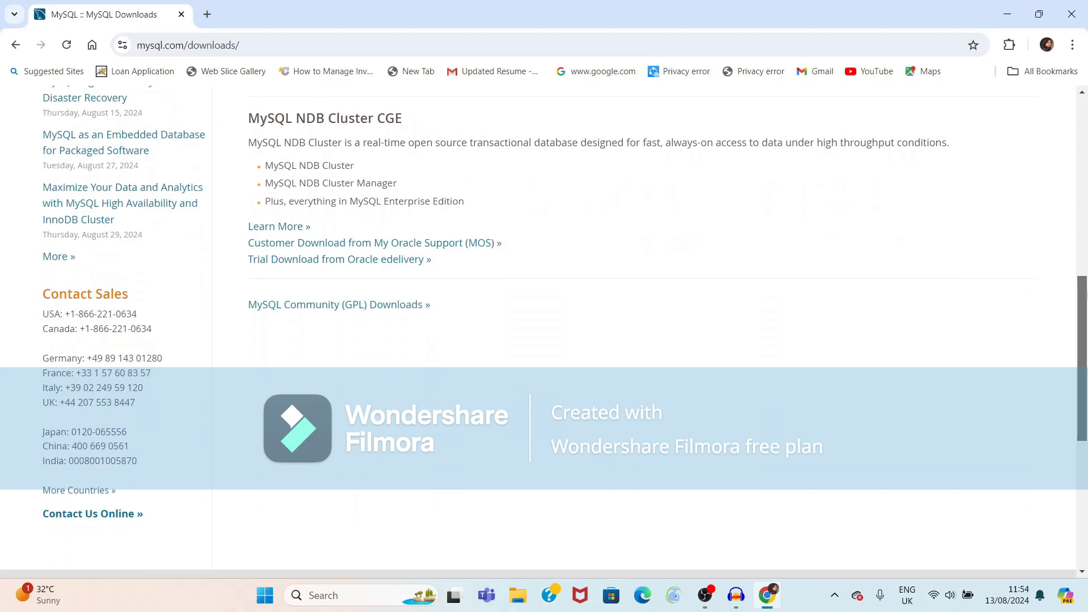
scroll(651, 398, "down", 3)
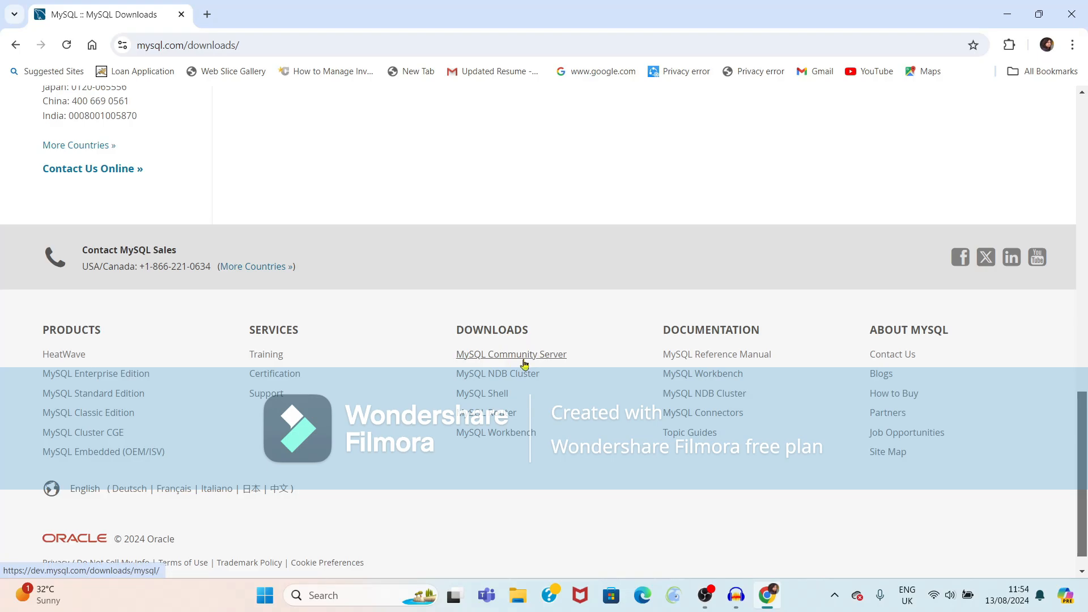
Scroll to the mysql.com/downloads footer and magnify the DOWNLOADS links with Windows Magnifier
key("super+plus")
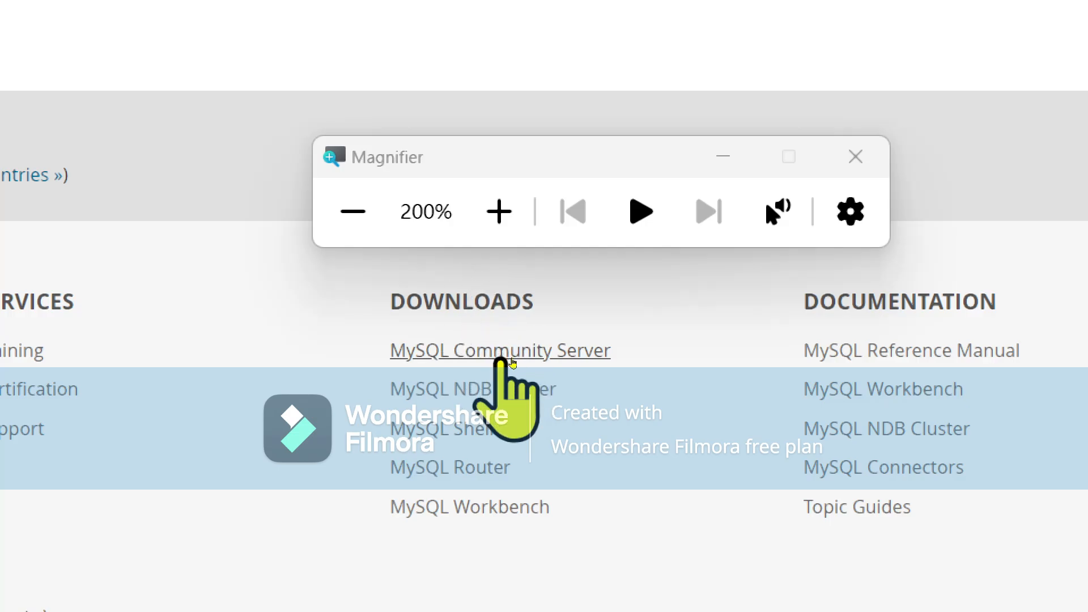
Open the MySQL Community Server 9.0.1 page, close Magnifier, and scroll to the Windows packages
left_click(502, 354)
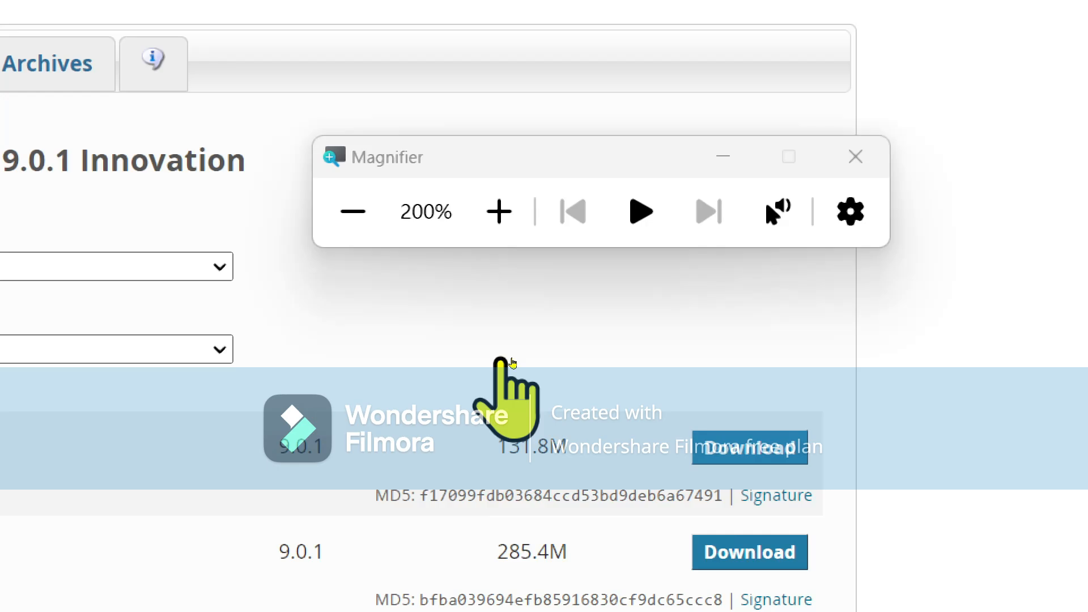
key("super+minus")
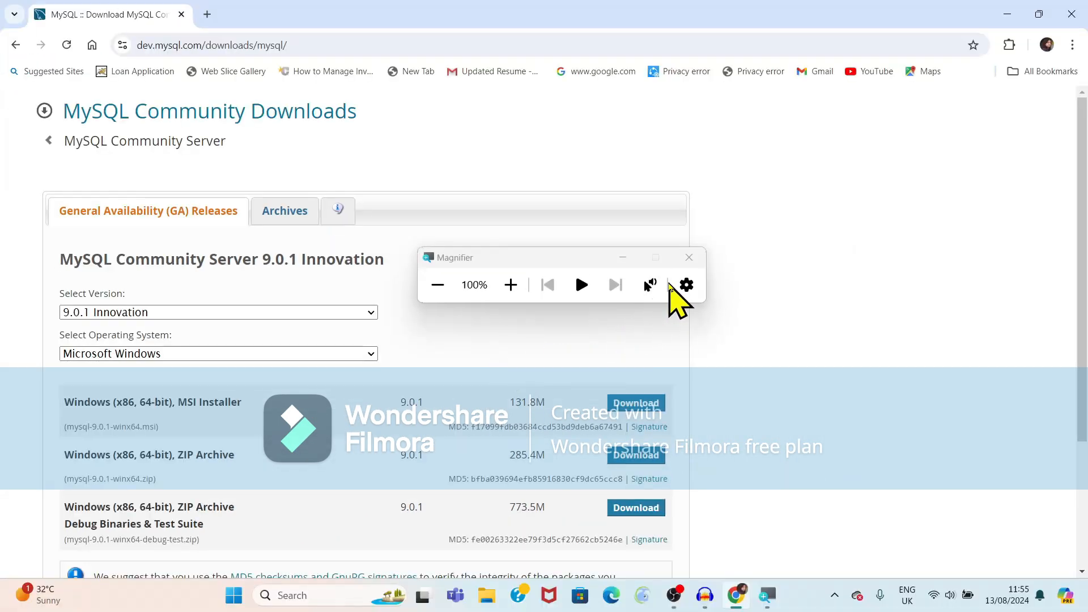
left_click(689, 257)
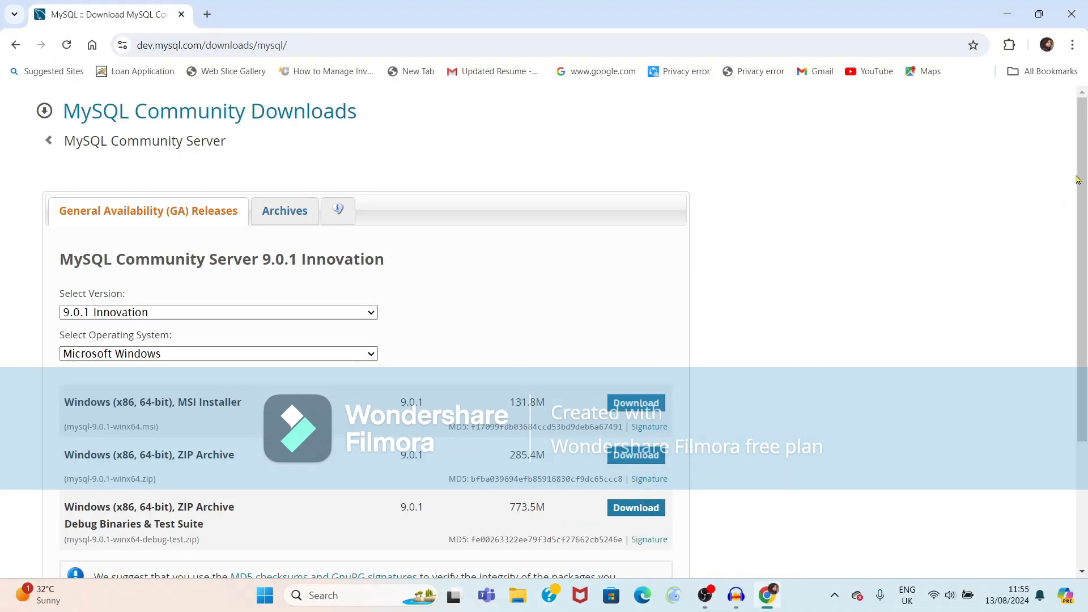
left_click_drag(1078, 179, 1085, 252)
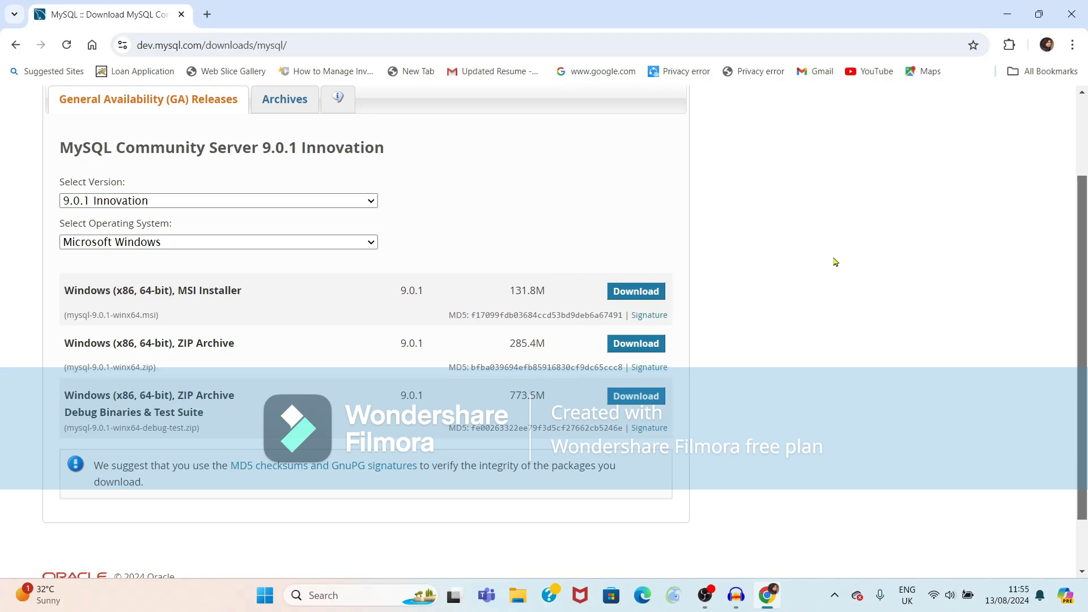
Download the 64-bit mysql-9.0.1-winx64.msi installer without signing in, then run it
left_click(633, 293)
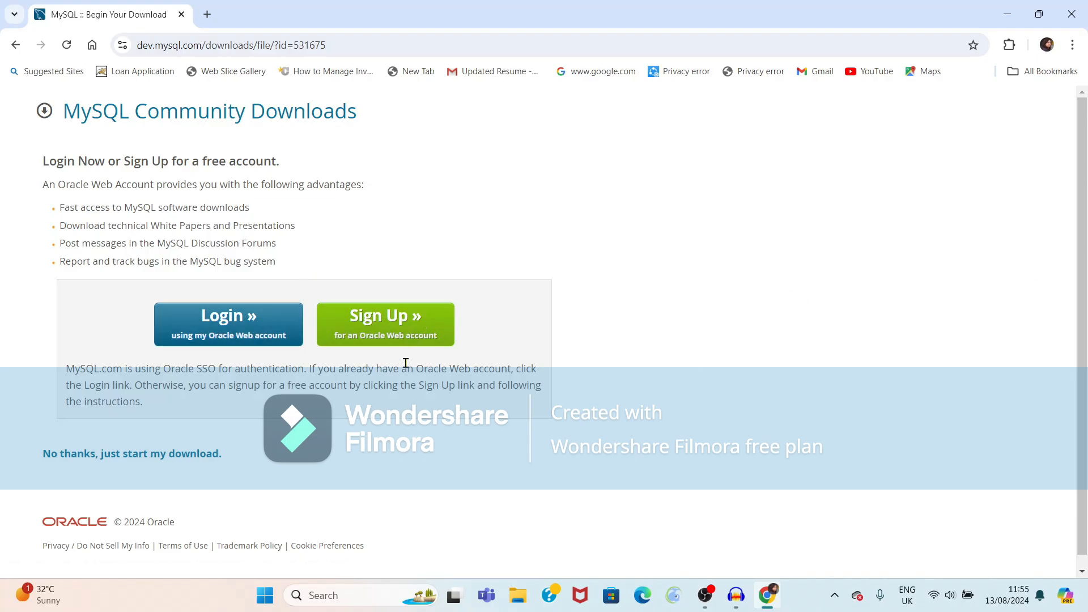
left_click(127, 455)
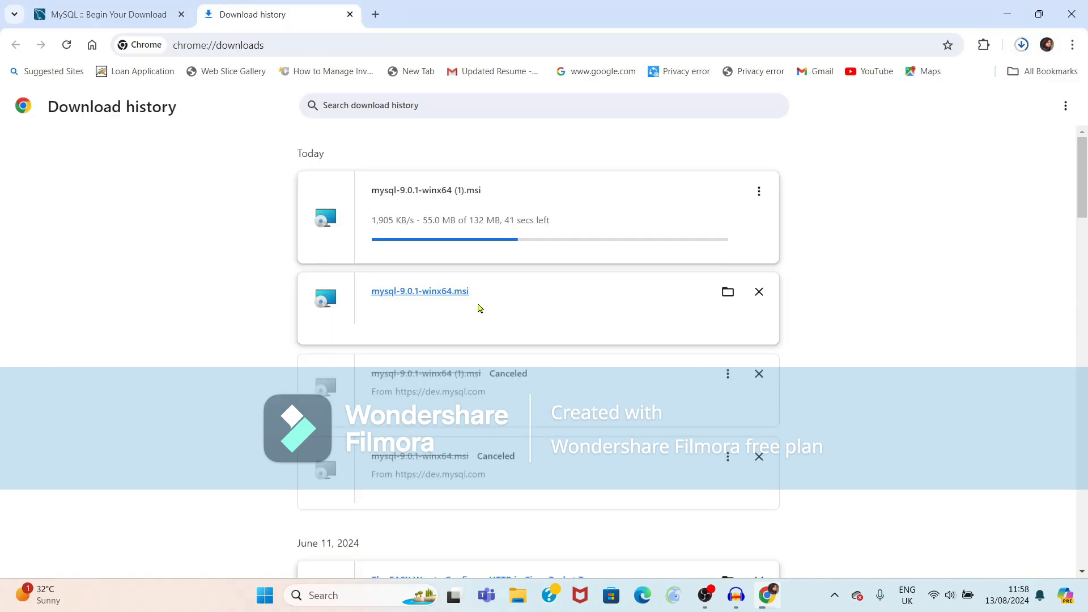
left_click(400, 292)
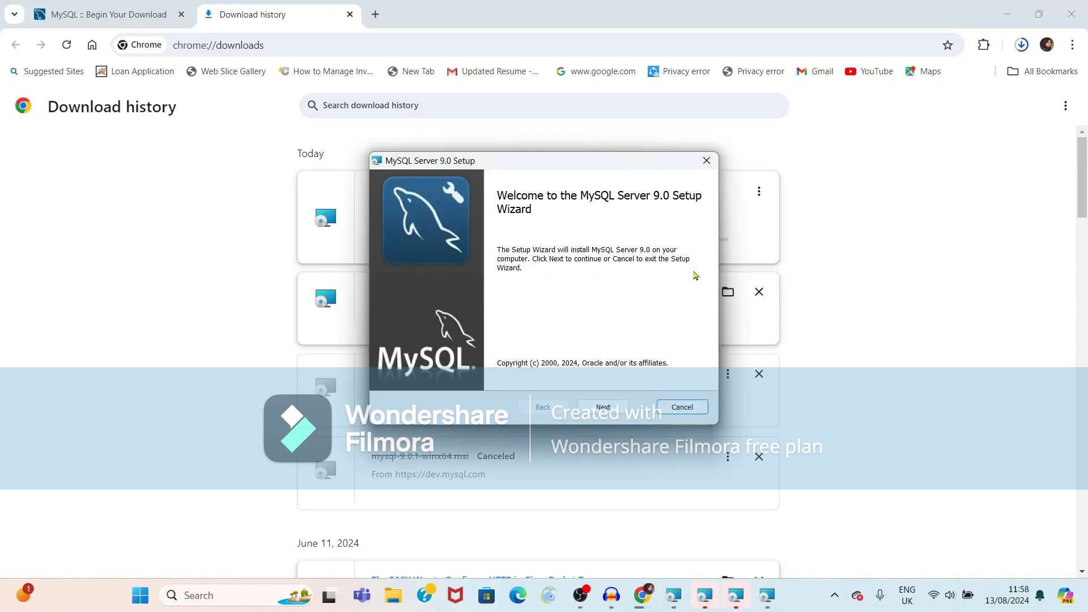
Get past the setup welcome page and accept the MySQL Server 9.0 licence terms
left_click(604, 408)
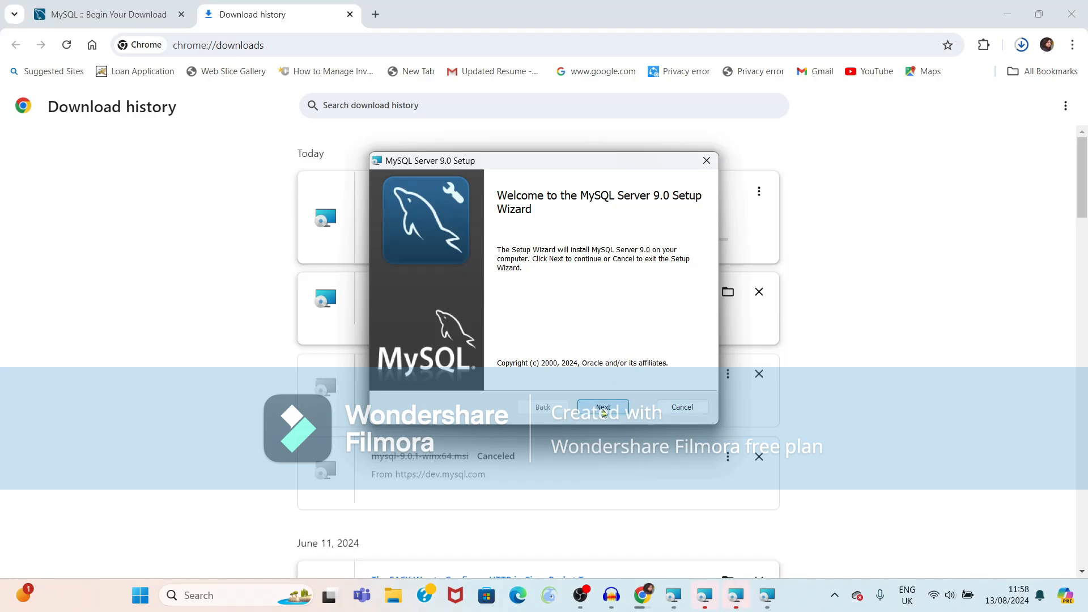
left_click(1015, 23)
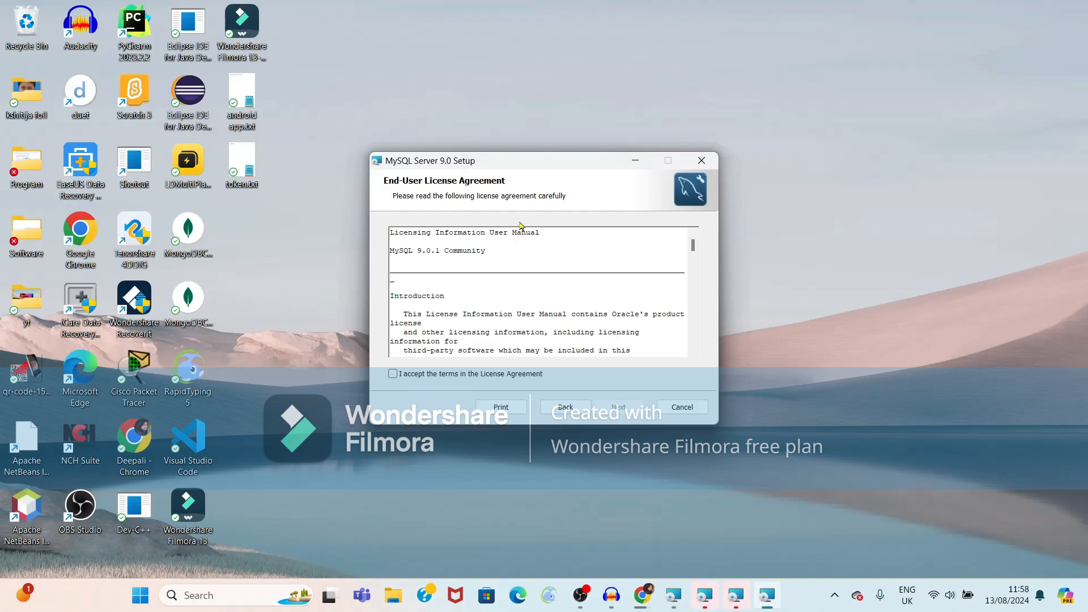
left_click(393, 375)
left_click(618, 407)
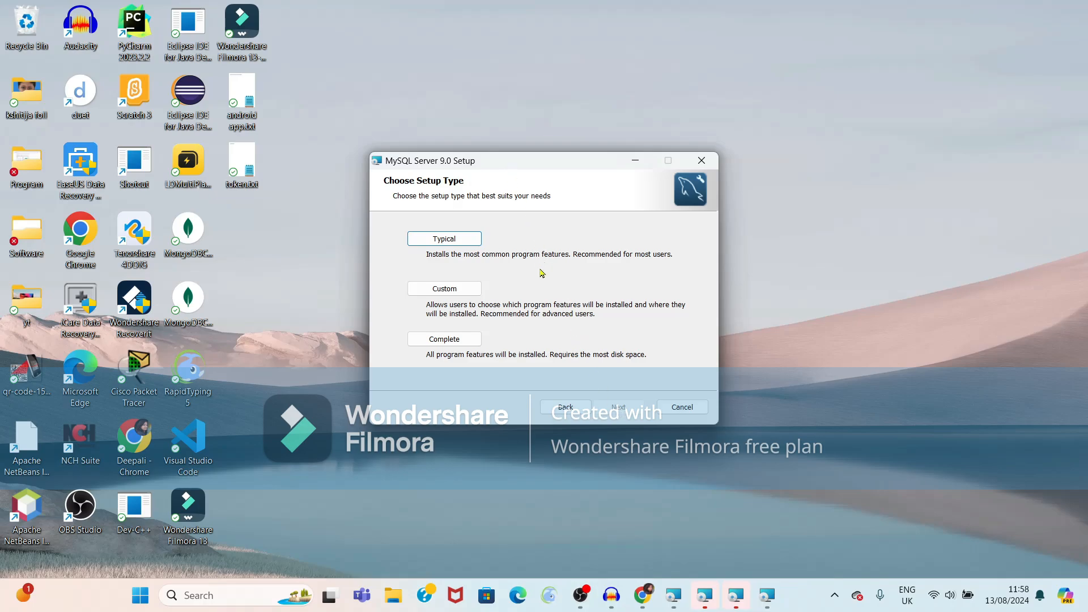
Choose Custom setup, keep the default features, and install MySQL Server 9.0
left_click(443, 290)
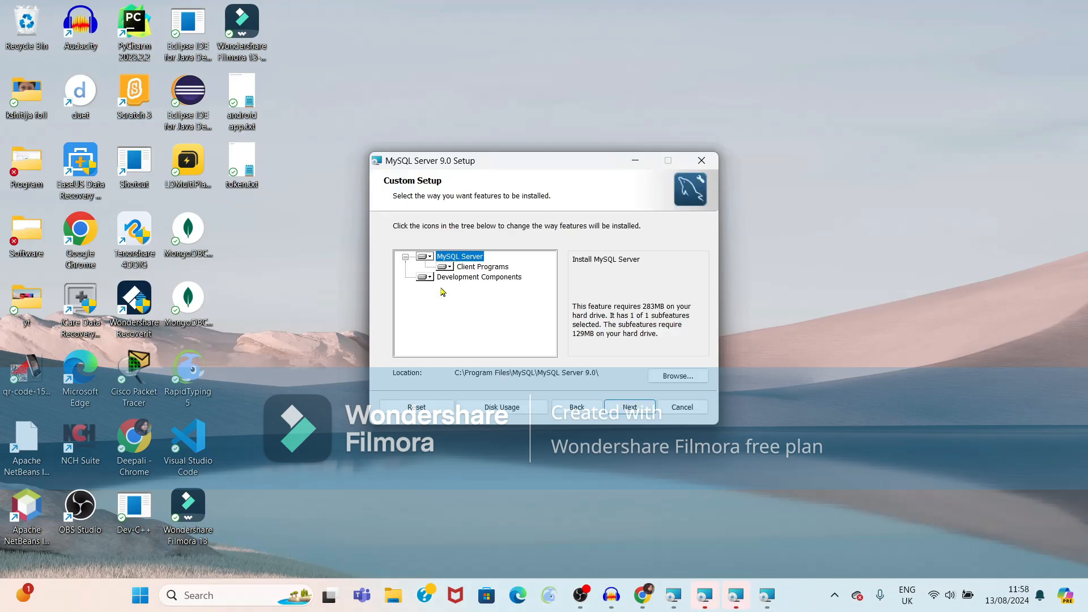
left_click(620, 408)
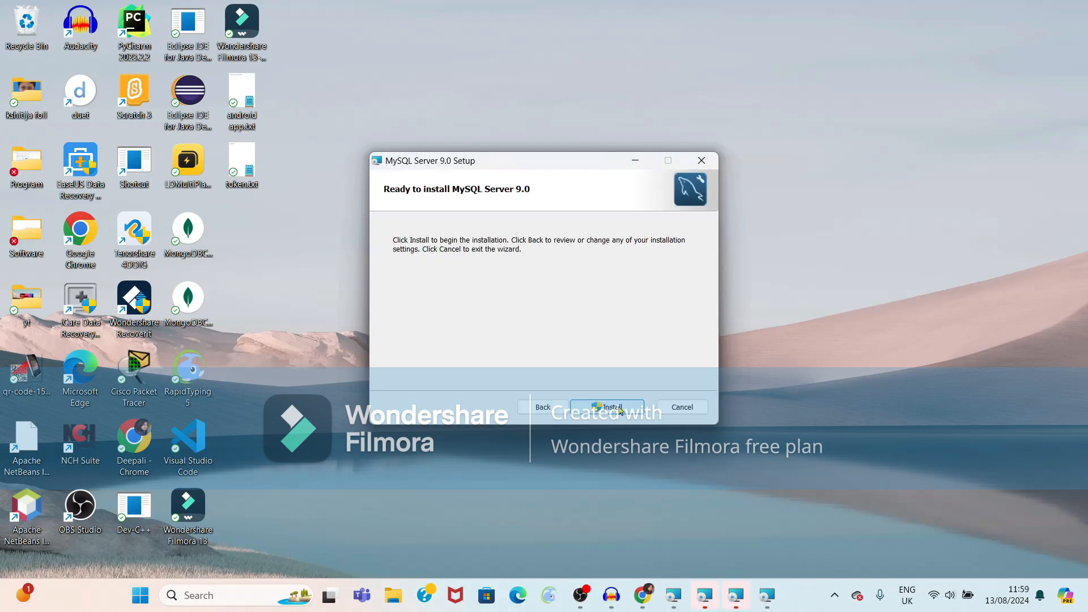
left_click(620, 408)
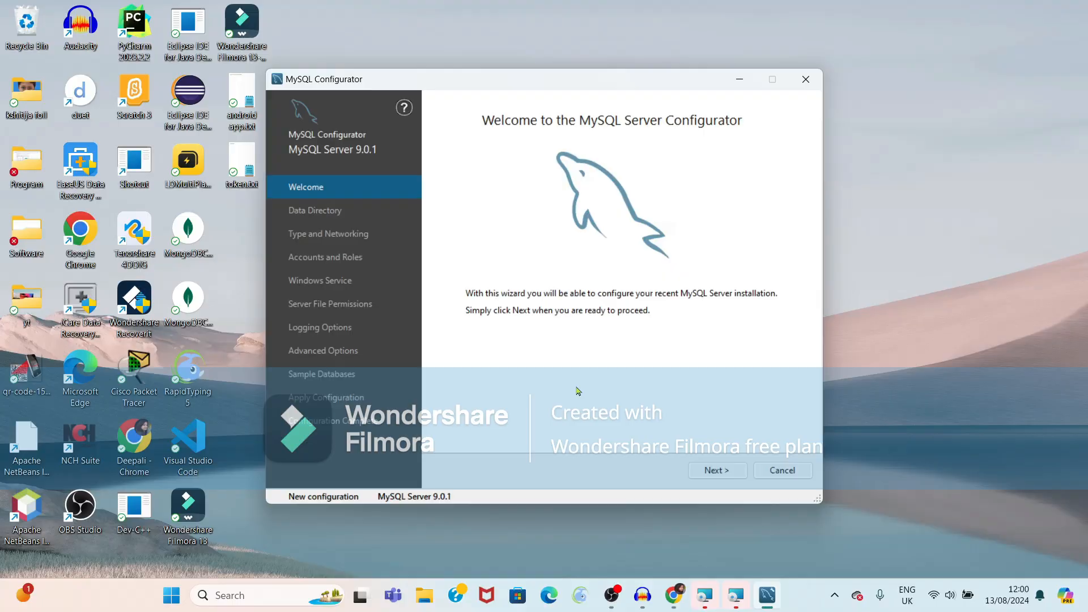
Keep the default data directory and Development Computer networking on TCP/IP port 3306
left_click(718, 469)
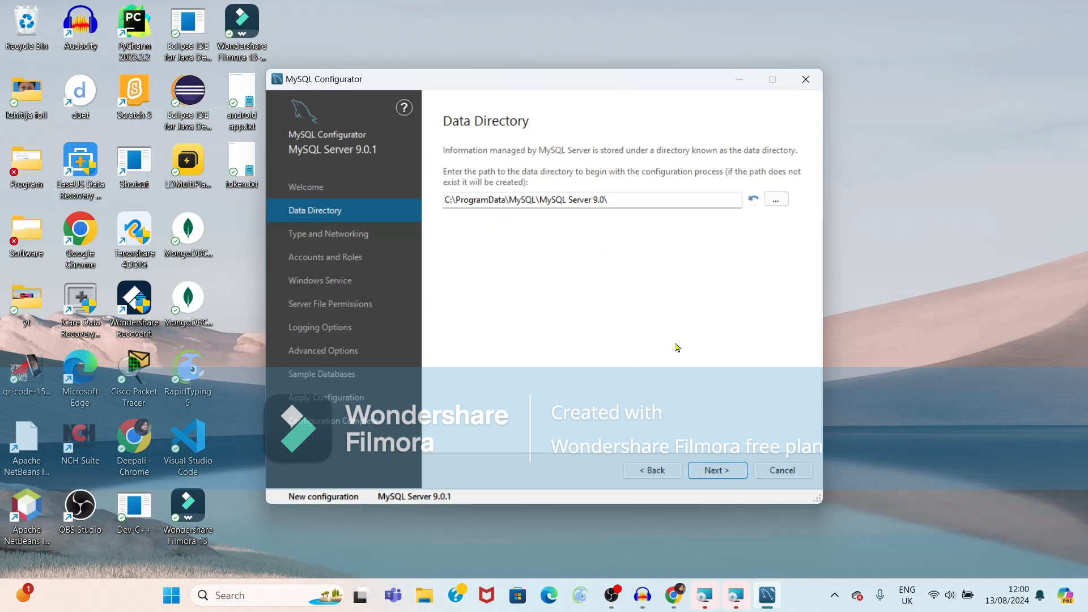
left_click(699, 473)
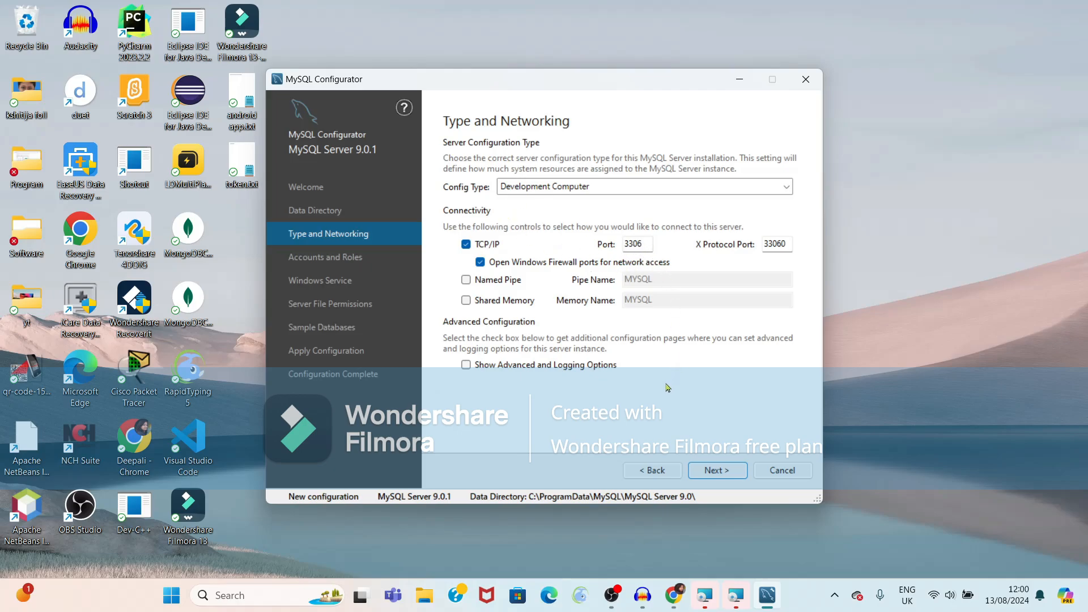
left_click(710, 472)
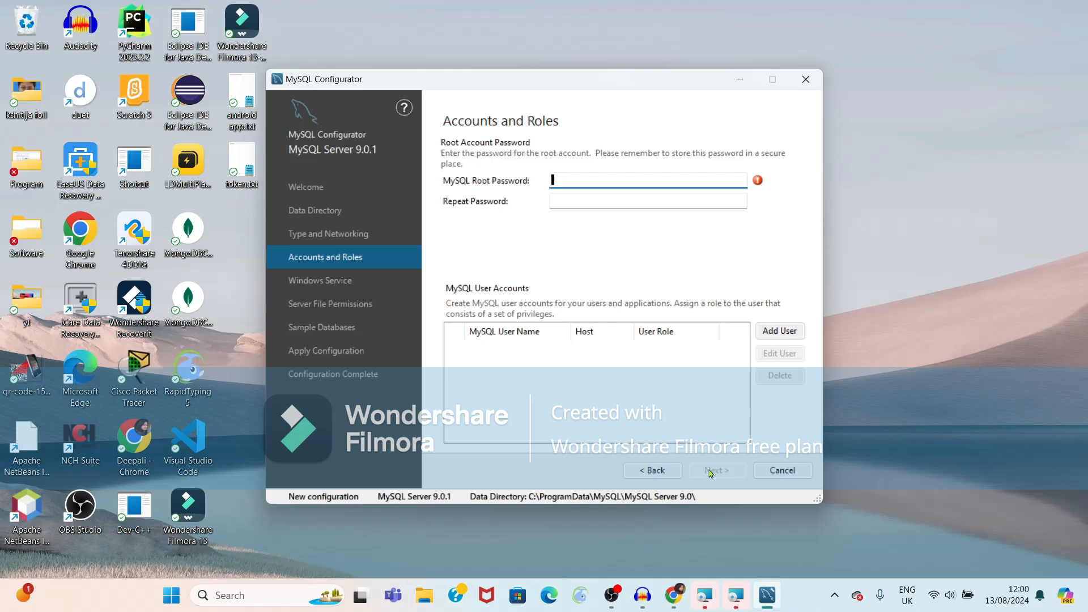
Enter the root account password, repeat it in the confirmation field, and continue
type("123")
key("Tab")
type("123")
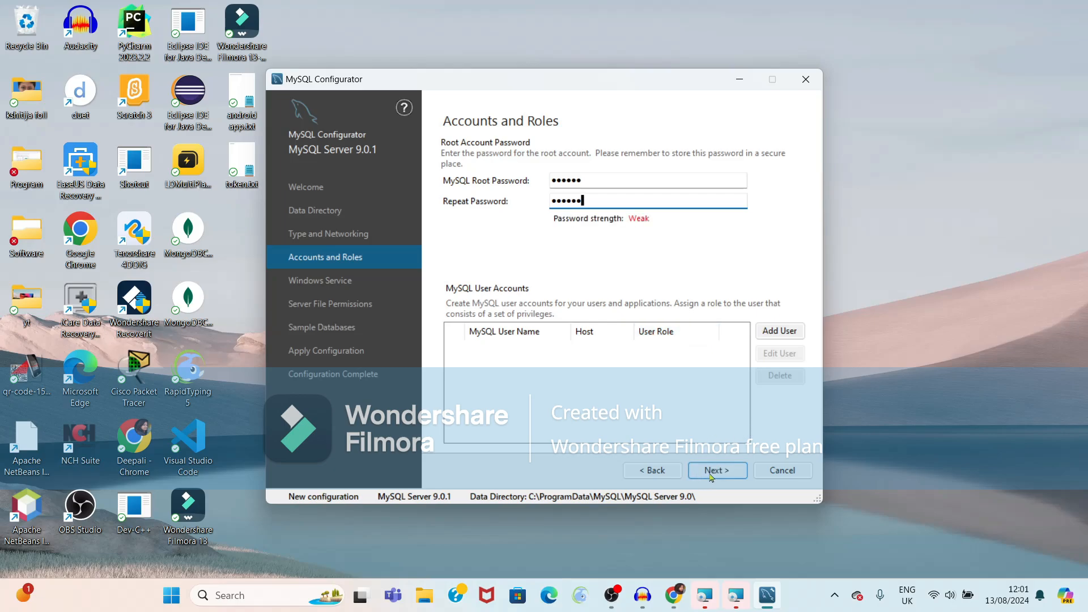
left_click(711, 473)
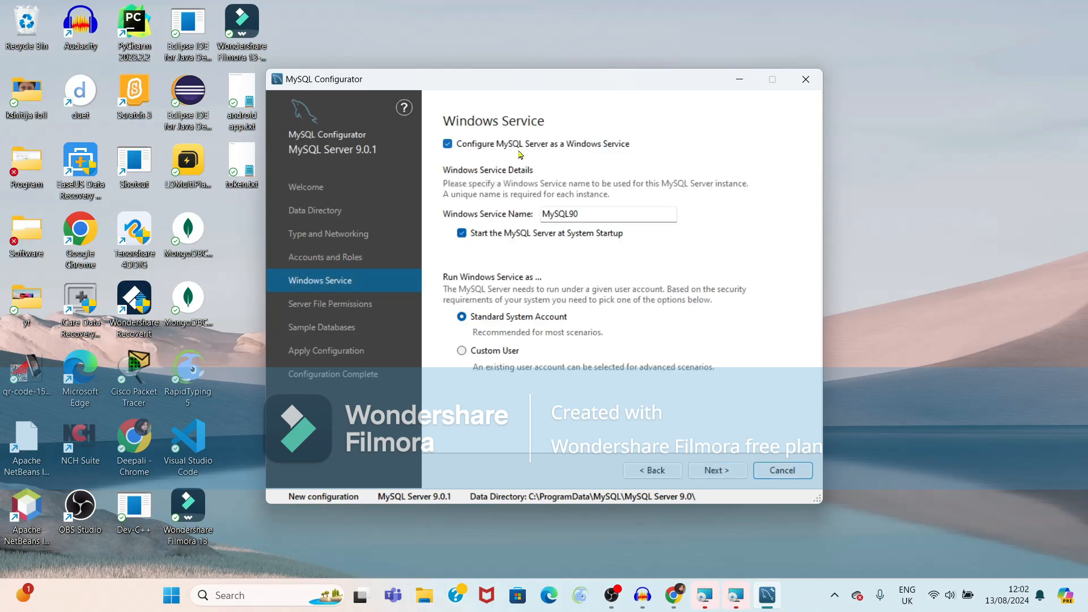
Keep the MySQL90 service and default file permissions, and select only the World sample database
left_click(708, 473)
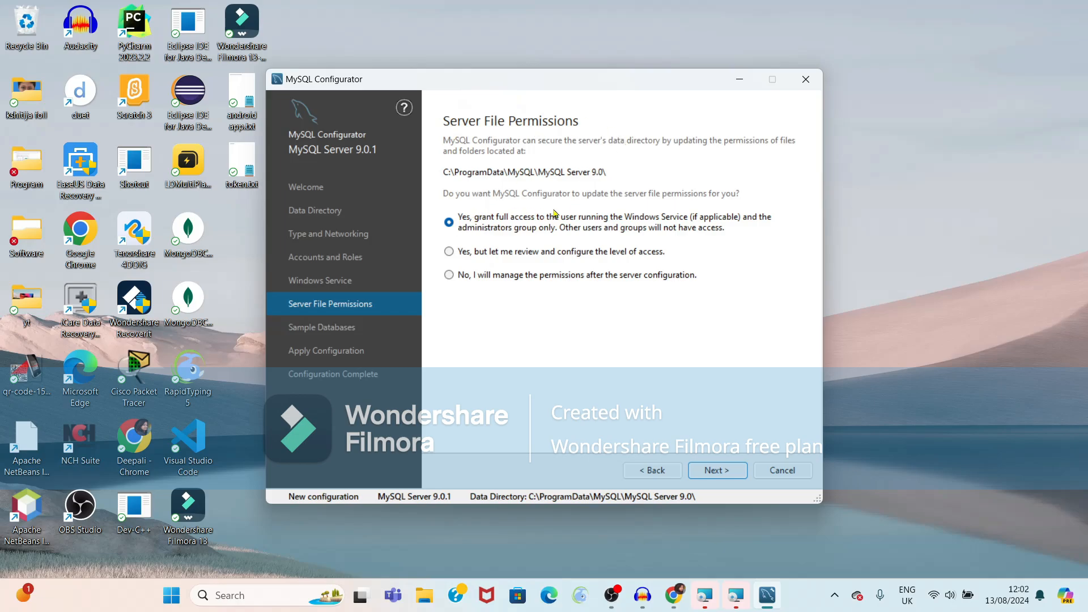
left_click(713, 471)
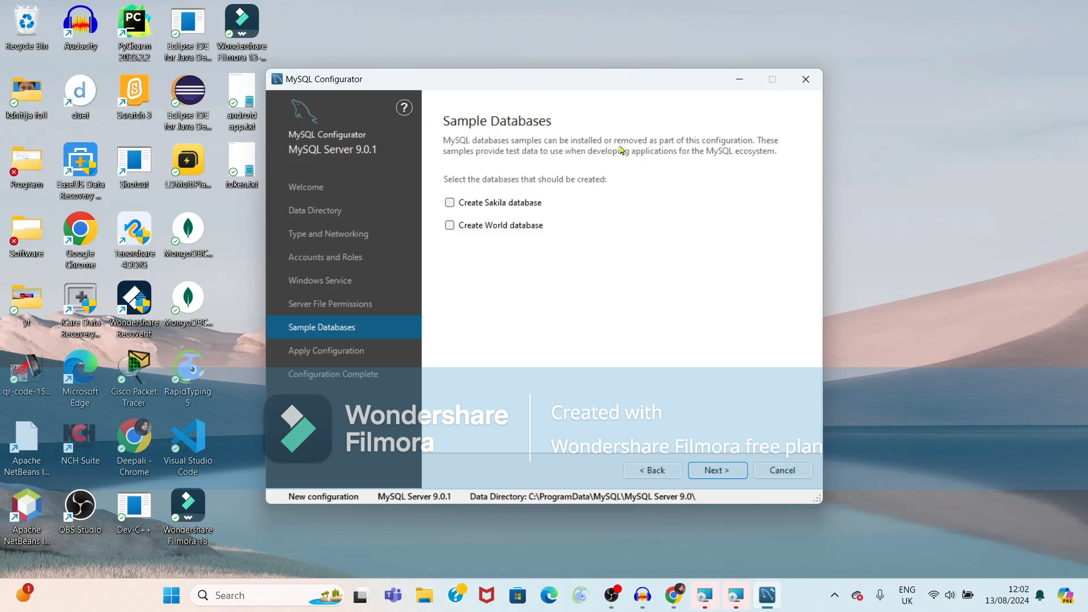
left_click(453, 226)
left_click(731, 471)
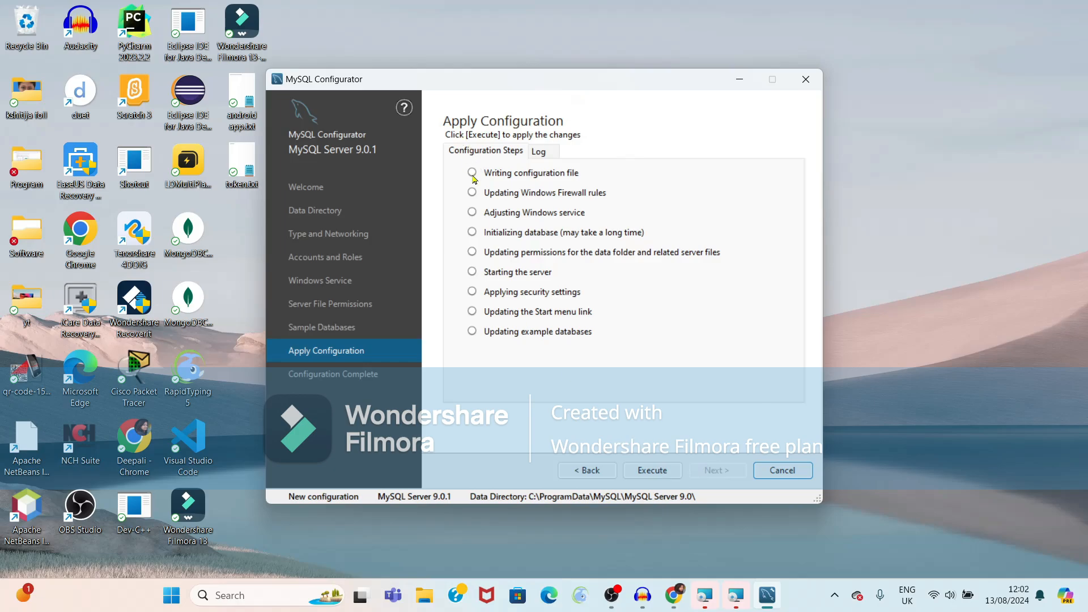
Execute all Apply Configuration steps and continue to the Configuration Complete page
left_click(635, 471)
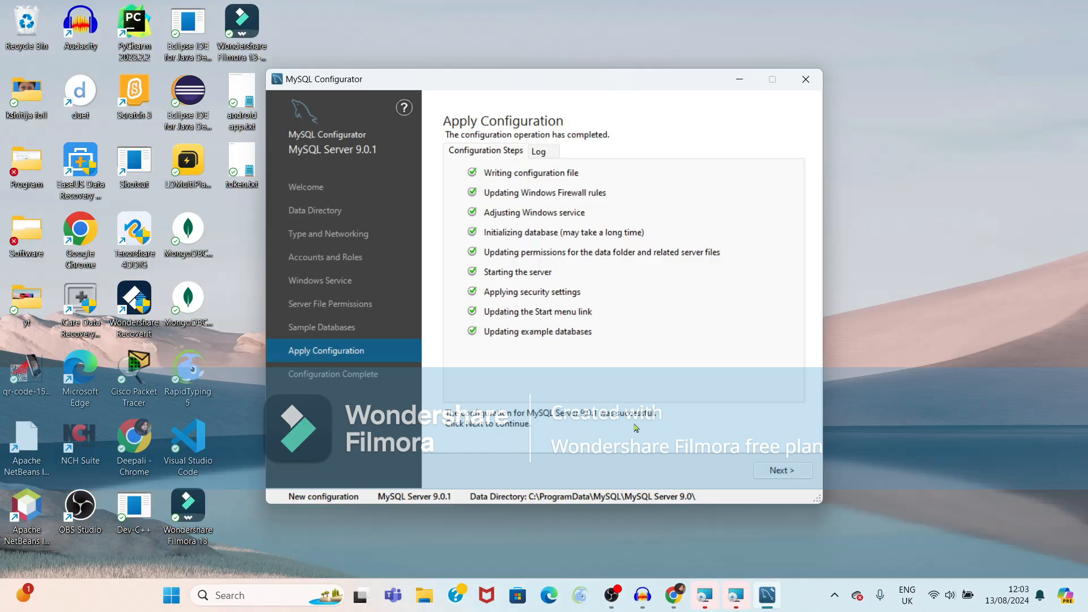
left_click(771, 475)
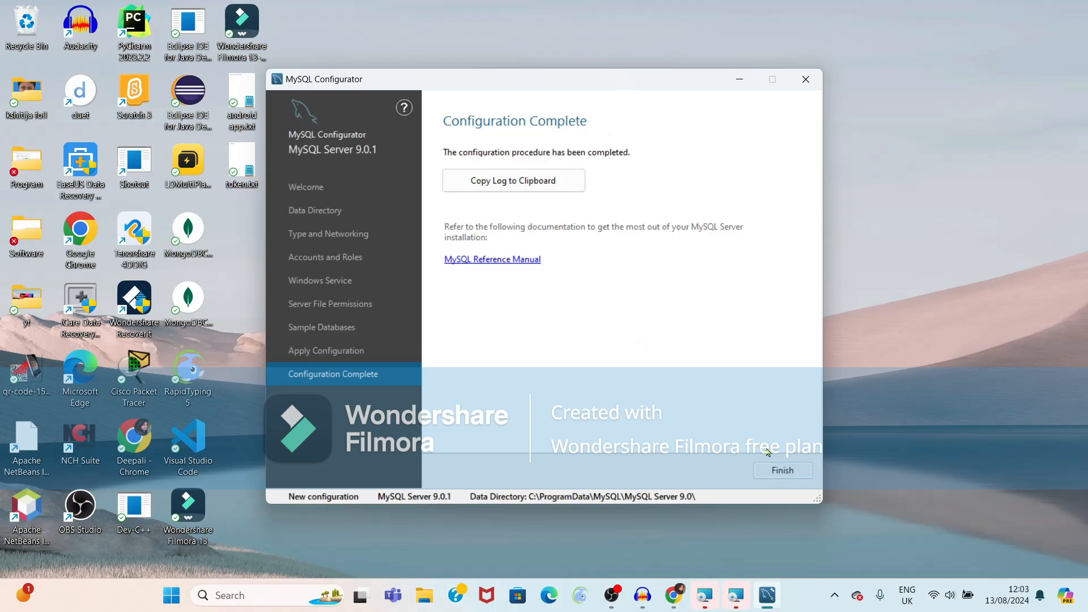
Finish the configurator and launch MySQL 9.0 Command Line Client by searching 'mysql'
left_click(778, 471)
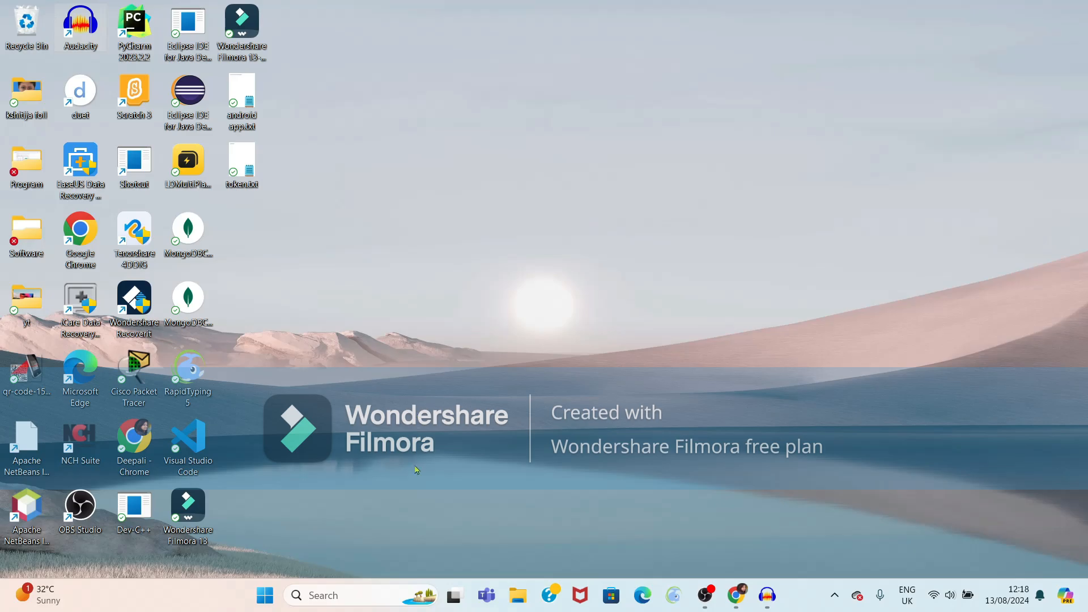
left_click(344, 593)
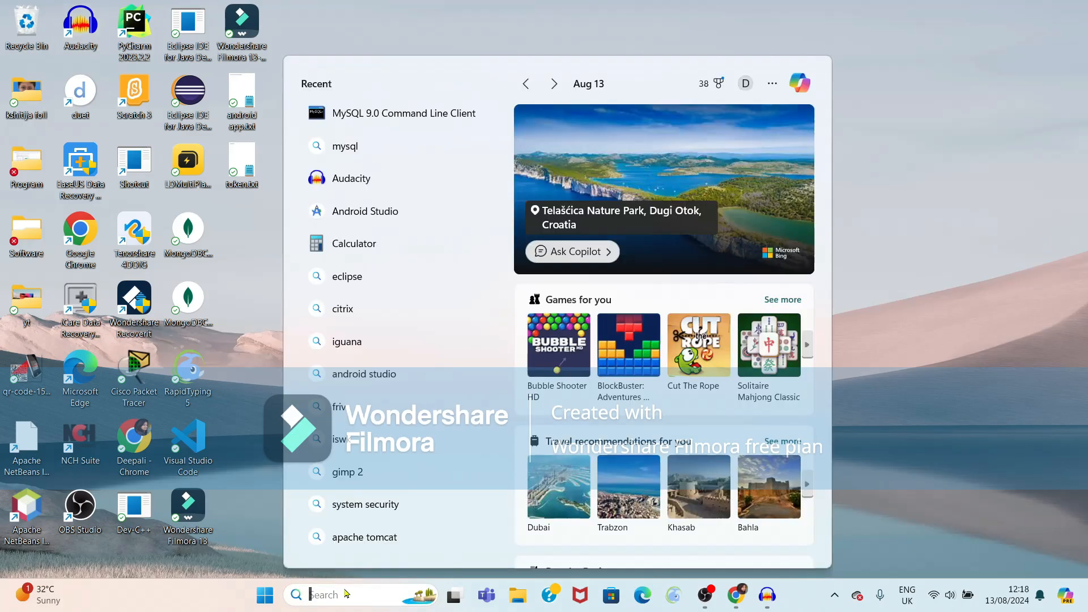
type("mysql")
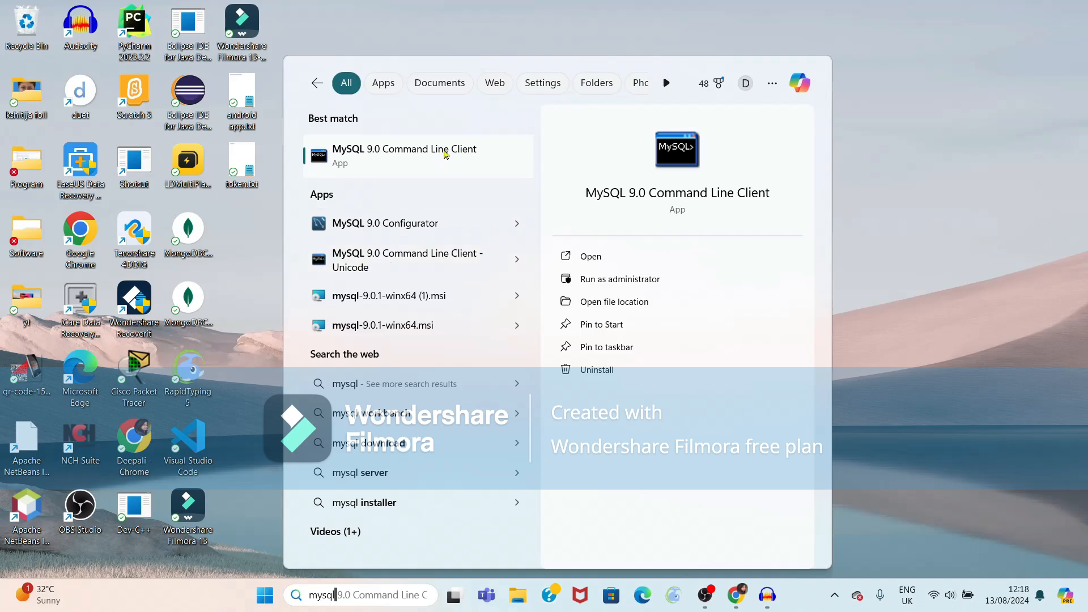
left_click(406, 152)
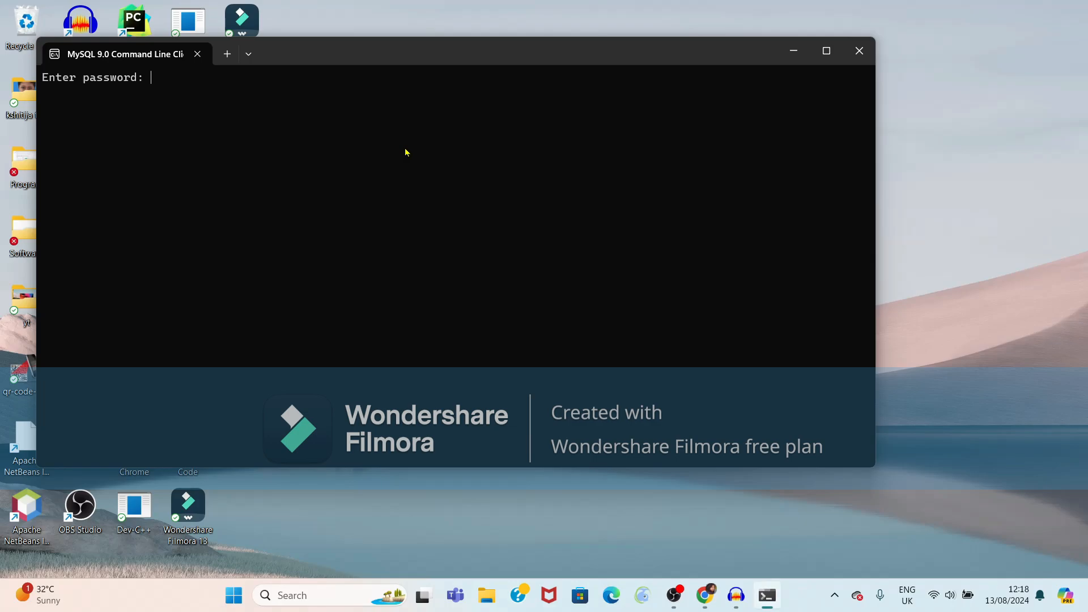
Log in with the root password and enter 'create database STE' at the mysql> prompt
type("******")
key("Return")
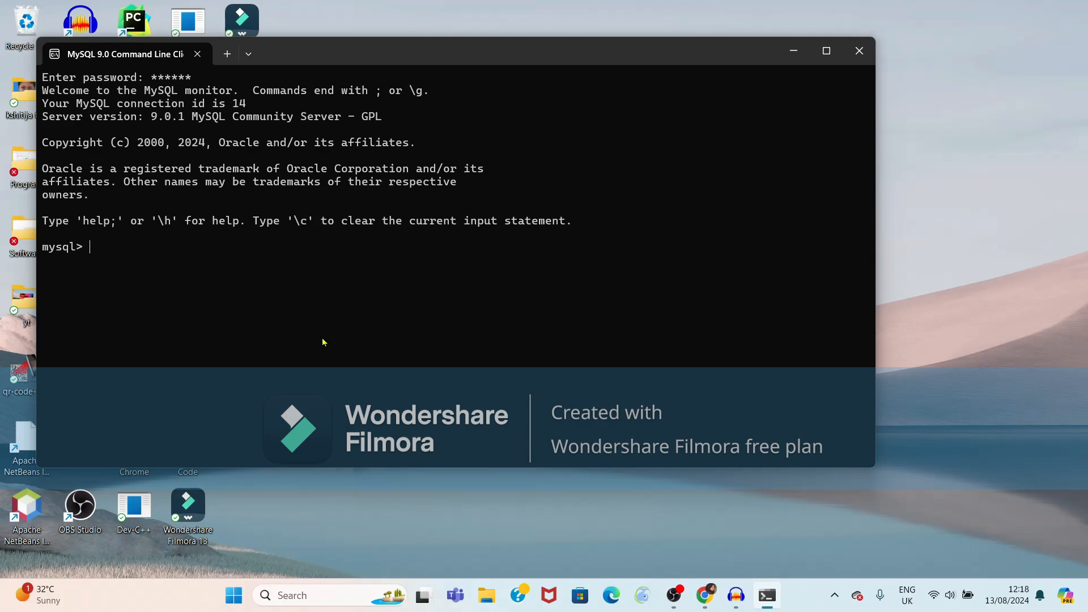
type("create datax")
key("BackSpace")
type("base STE;")
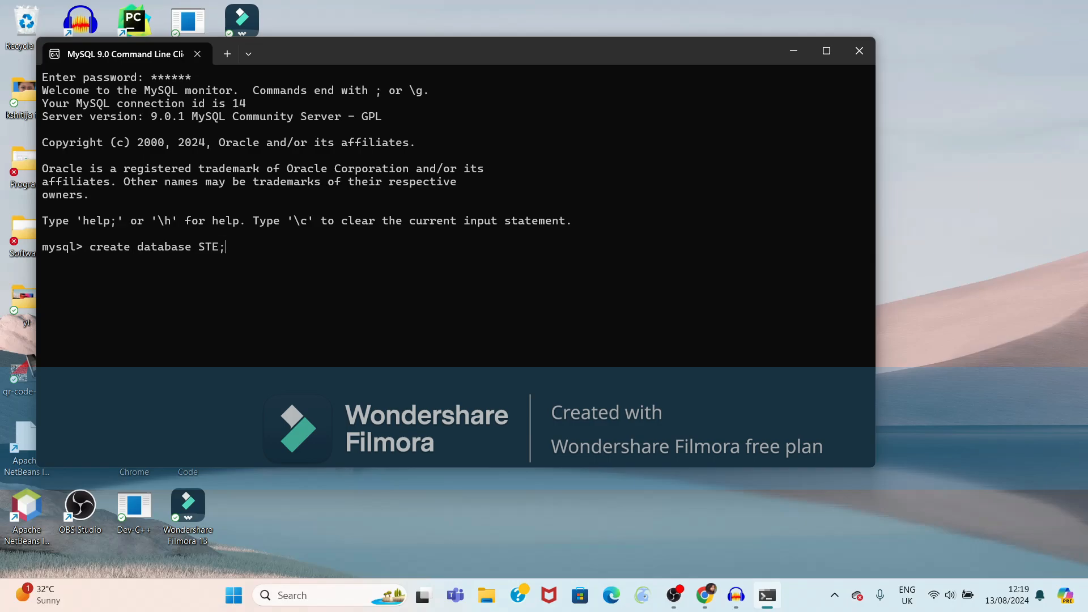
Create database STE, then fix the misspelled show databases command to confirm ste is listed
key("Return")
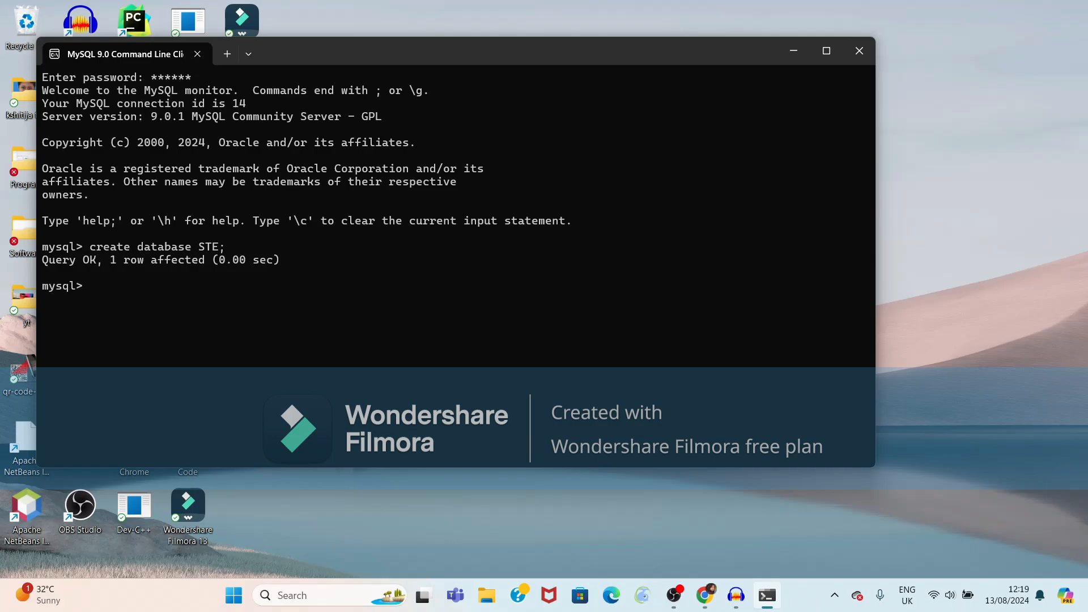
type("show databses;")
key("Return")
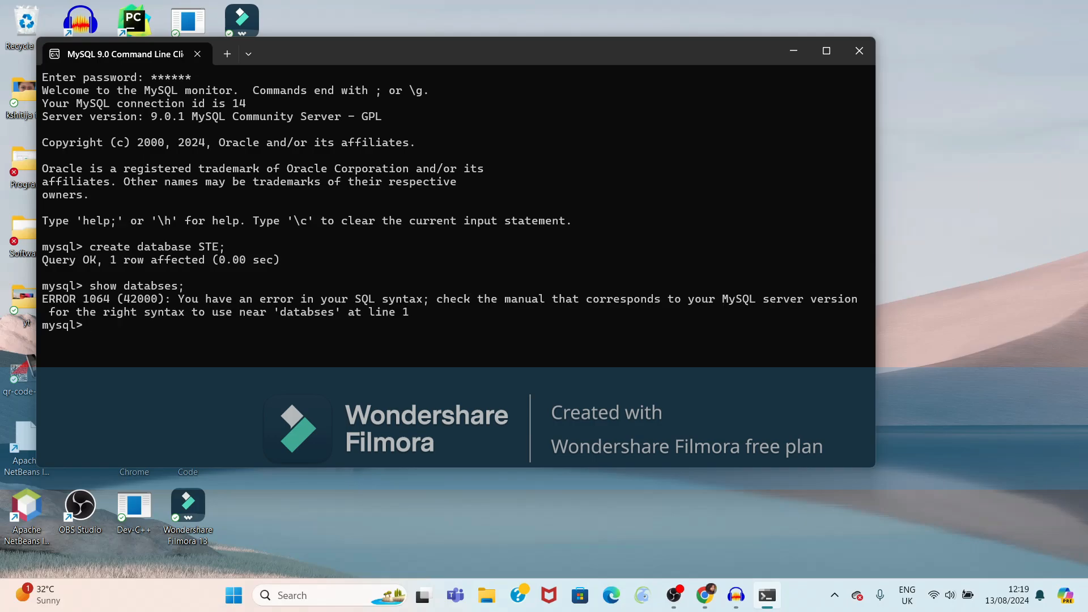
type("show databases")
key("Return")
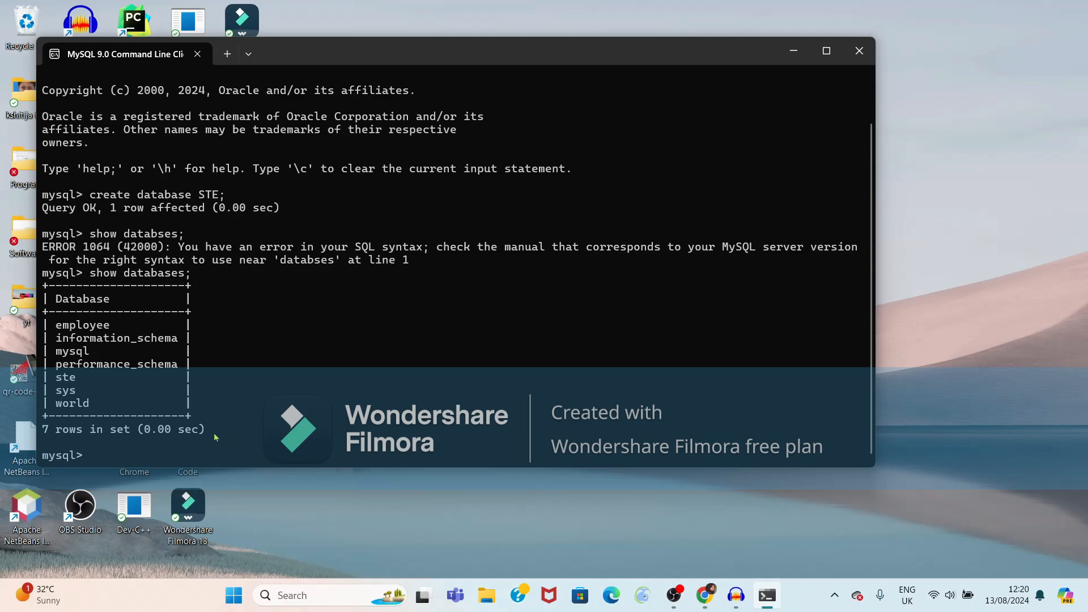
type("creat")
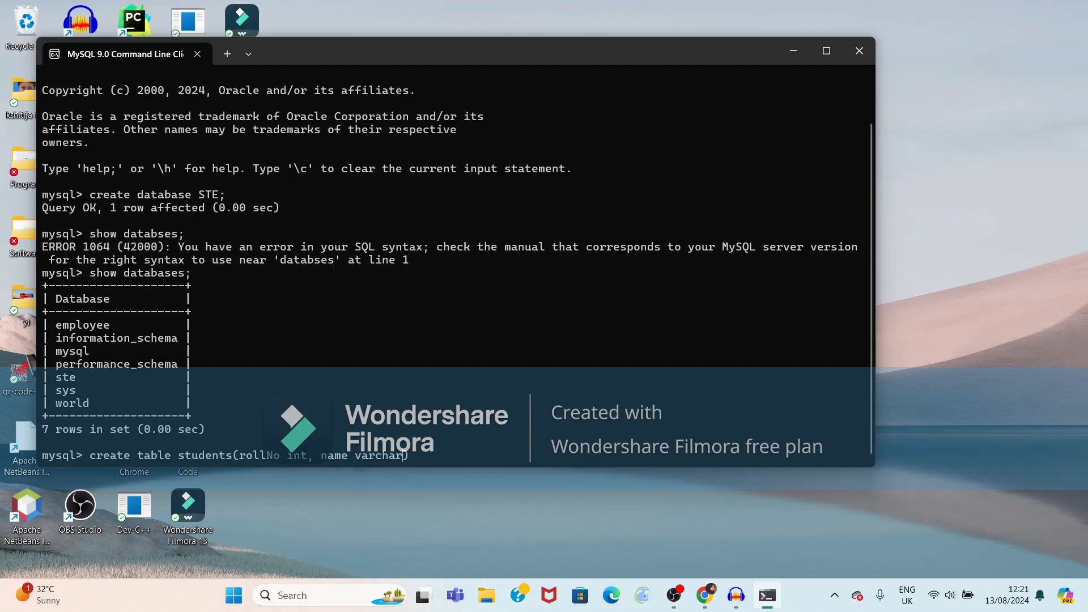
Switch to database ste and create table students with rollNo int and name varchar(20)
type("(rollNo int, name varchar(20));")
key("Return")
type("use")
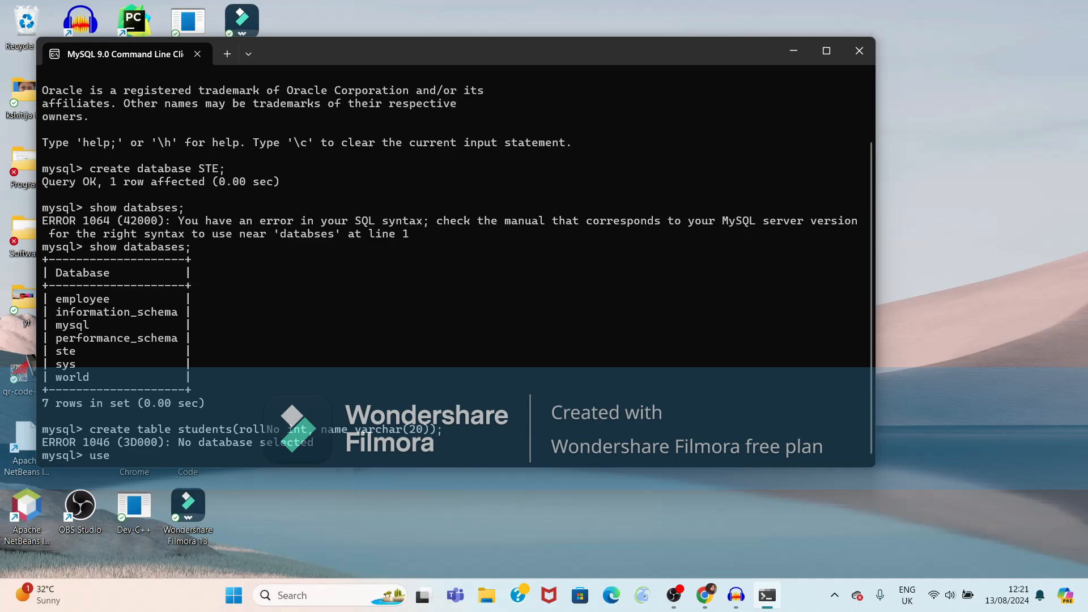
type(" ste;")
key("Return")
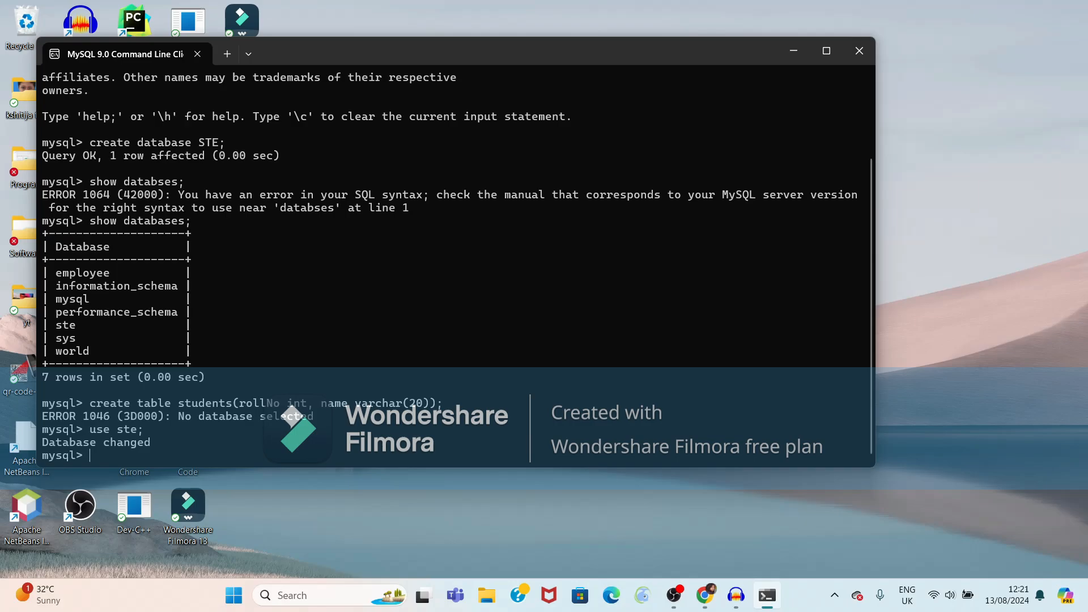
key("Up")
key("Up")
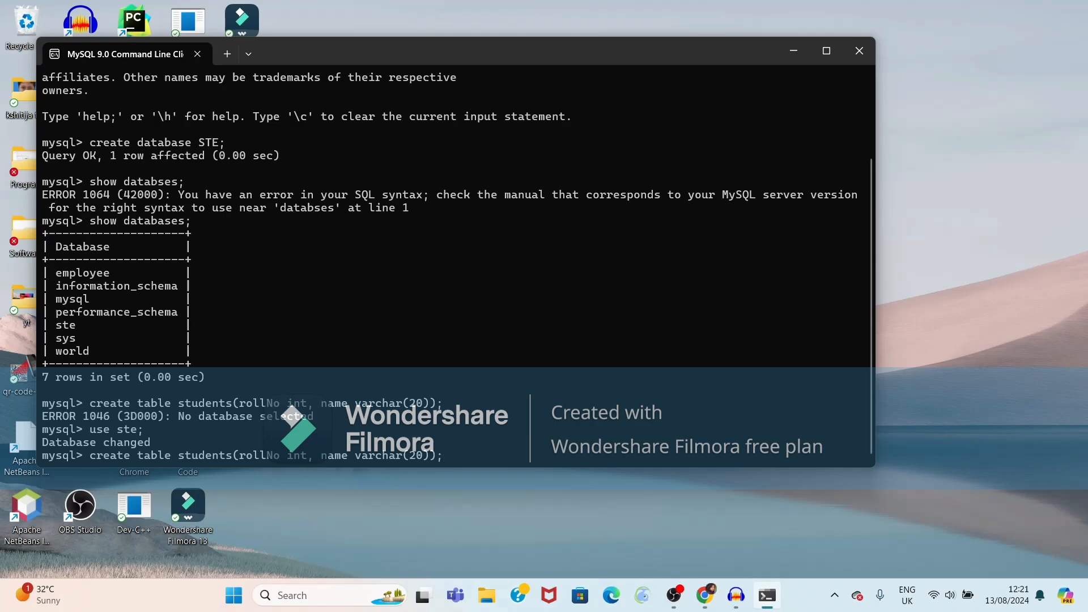
key("Return")
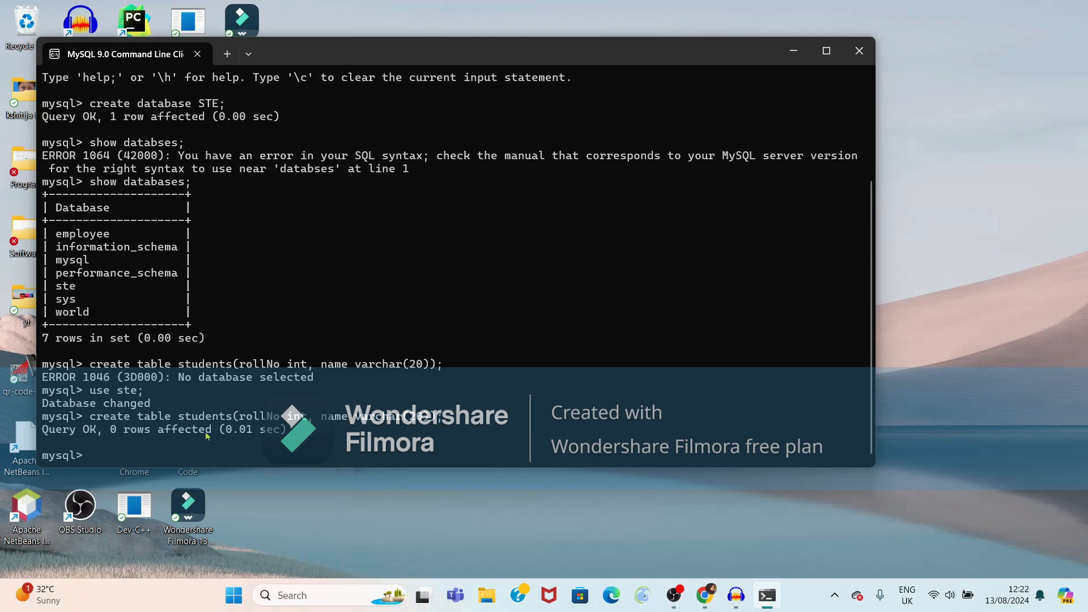
Insert a row with rollNo 1 and the student's name into the students table
type("insert into students values()")
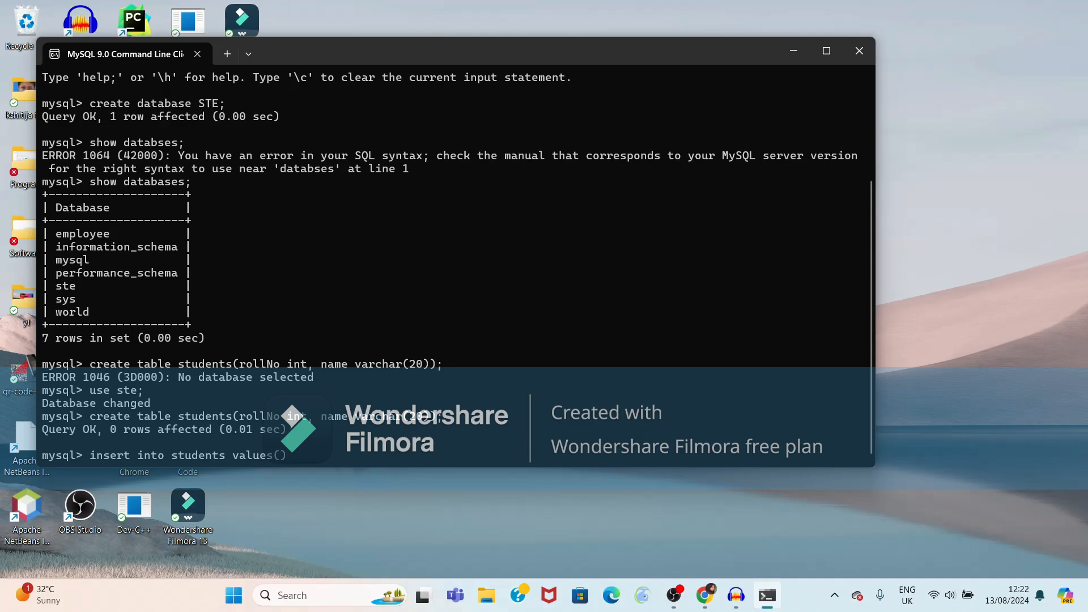
type("1")
type(",")
type("''")
key("Left")
type("Dee")
type("pa")
key("End")
type(";")
key("Return")
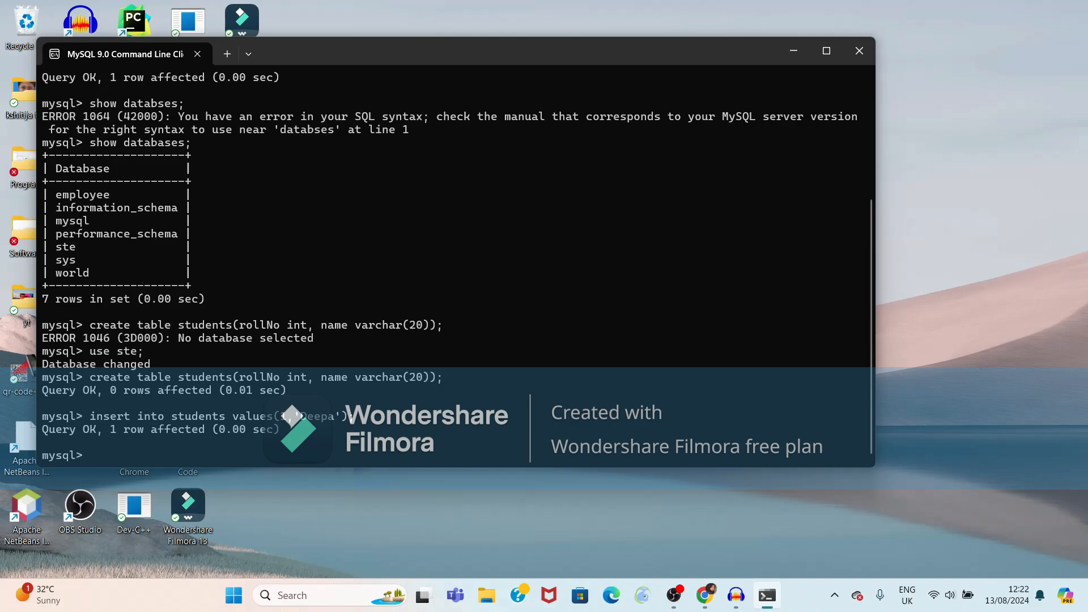
List all rows of students with select * and minimise the client window
type("select * from students;")
key("Return")
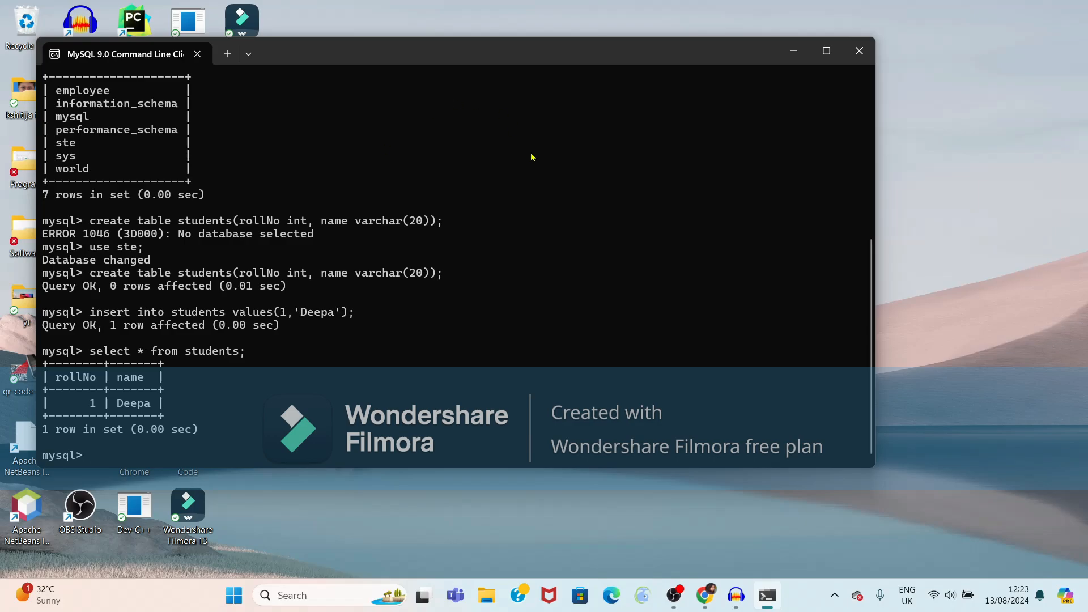
left_click(793, 51)
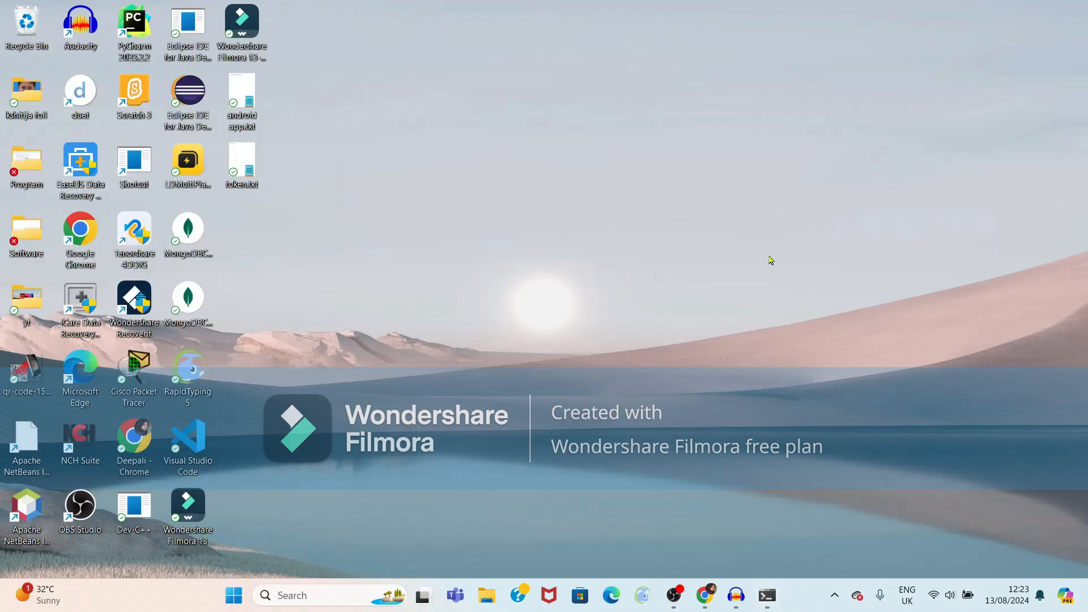